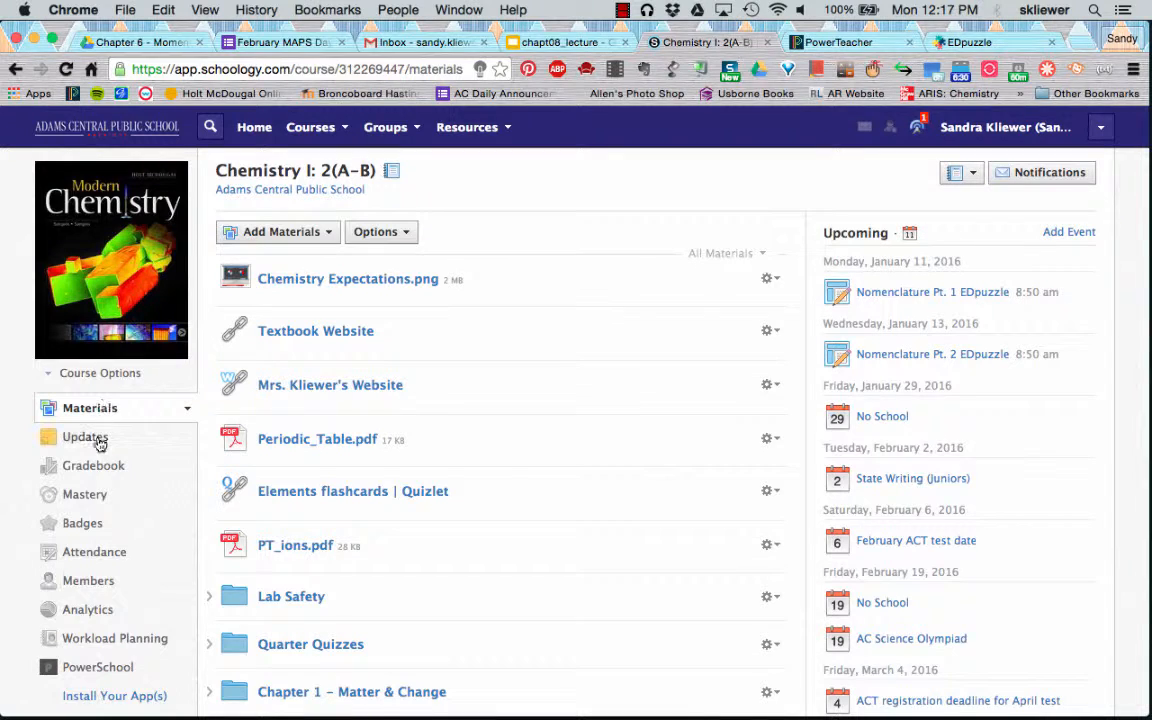
Step: Add a grading category named Projects in the Chemistry I: 2(A-B) grade setup, calculated by total points
left_click(96, 468)
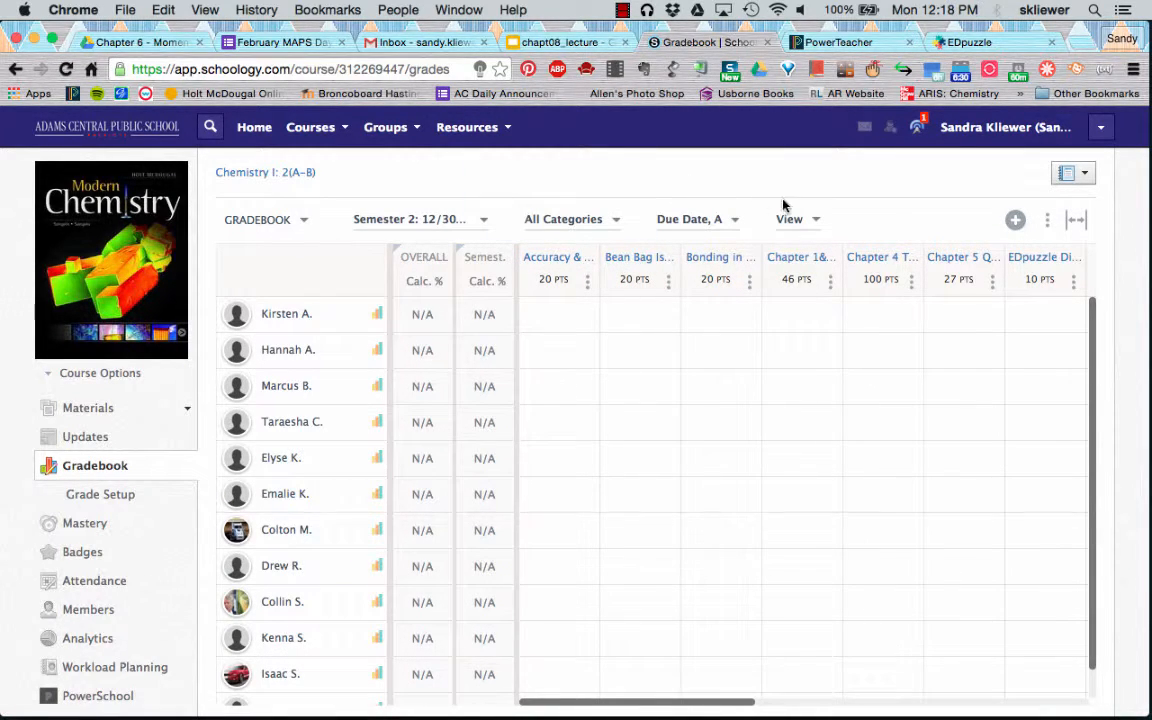
left_click(99, 497)
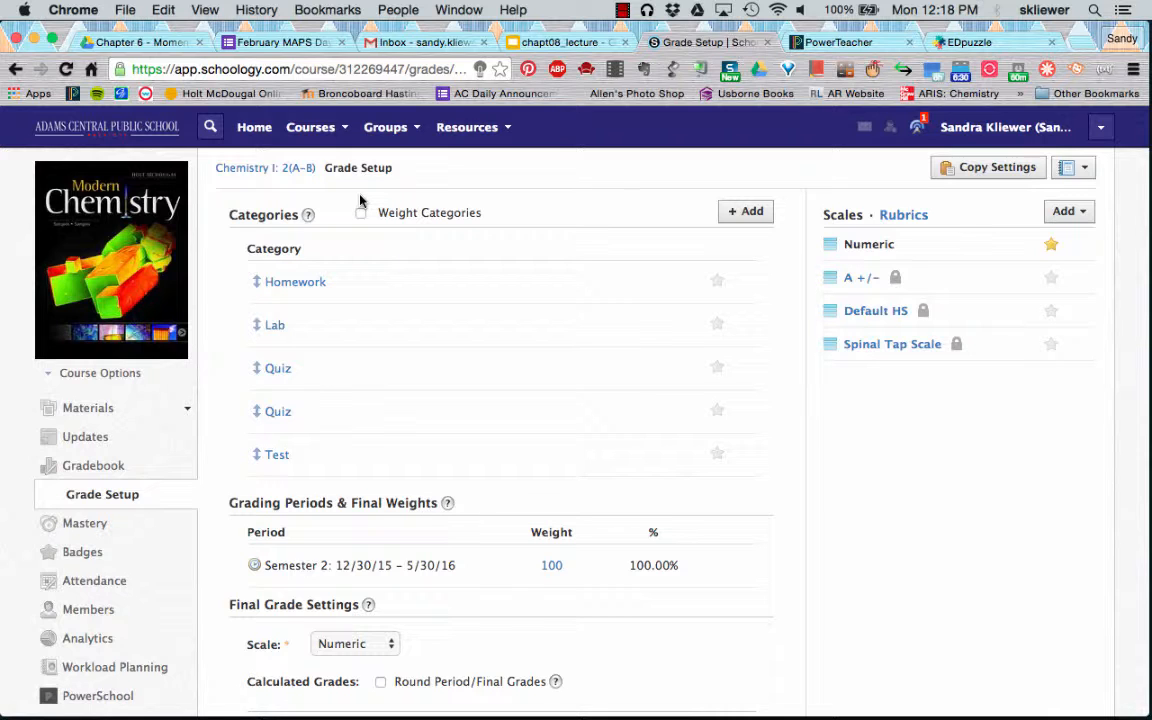
left_click(745, 213)
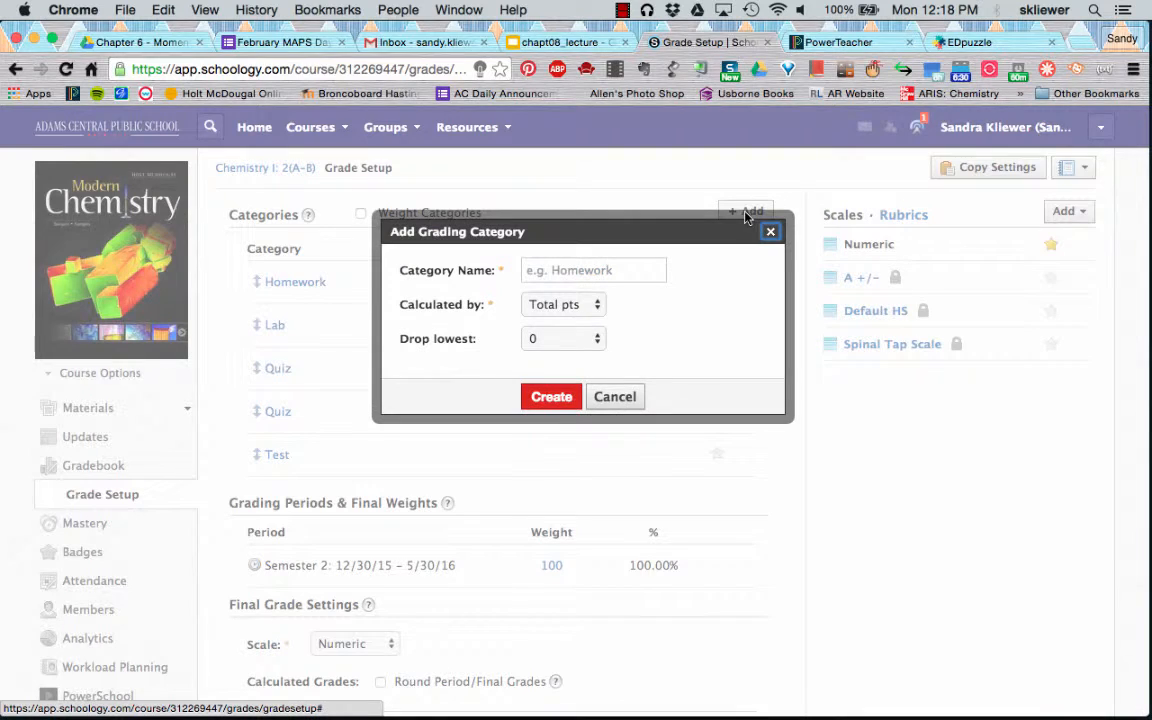
left_click(571, 264)
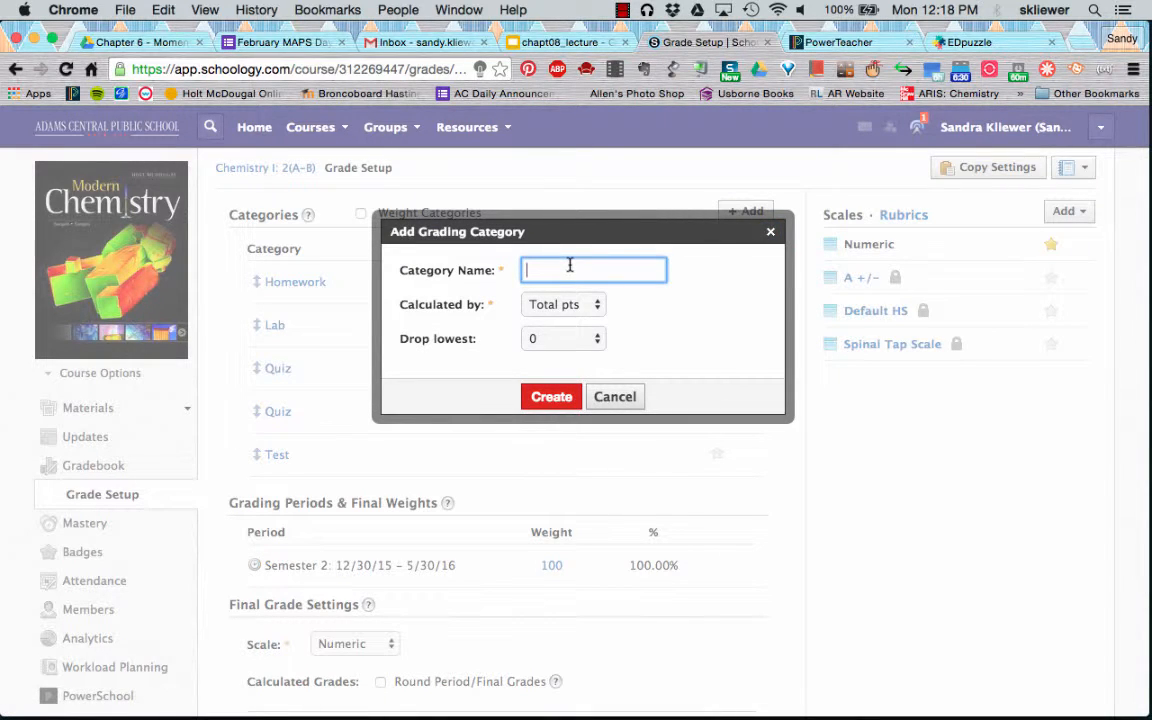
type("Projects")
left_click(551, 397)
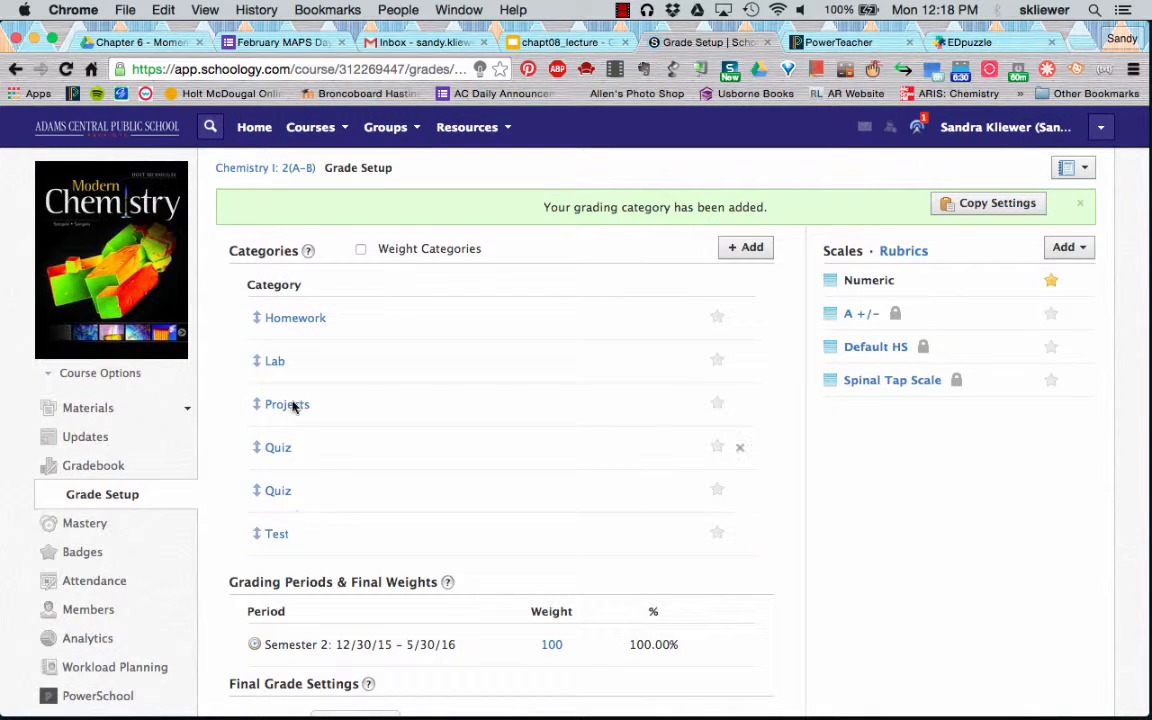
Step: Review the remaining final grade settings and save the course's grade setup
scroll(361, 567, "down", 2)
scroll(361, 567, "down", 4)
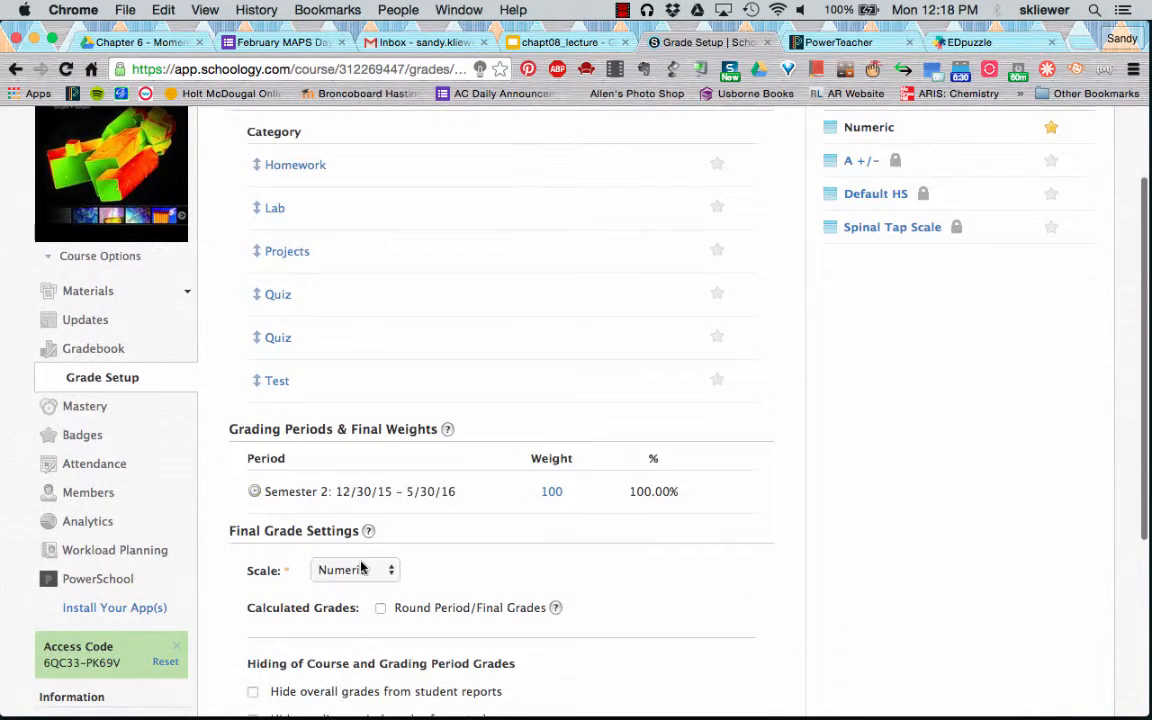
scroll(361, 567, "down", 4)
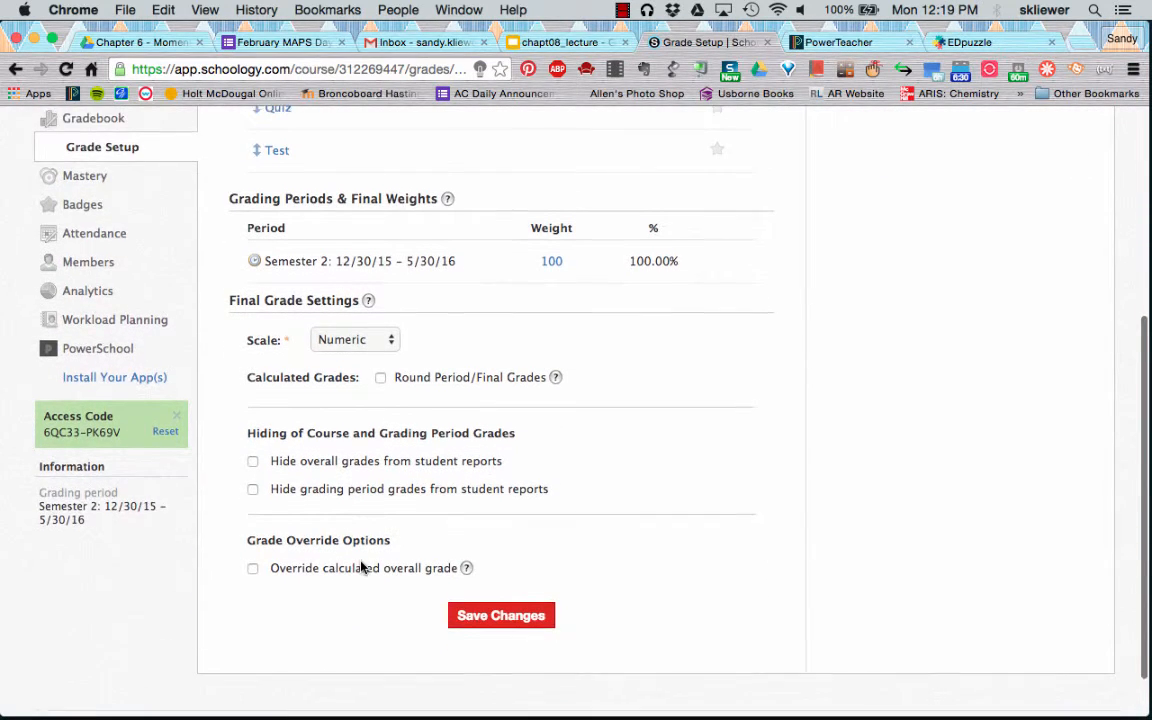
left_click(485, 600)
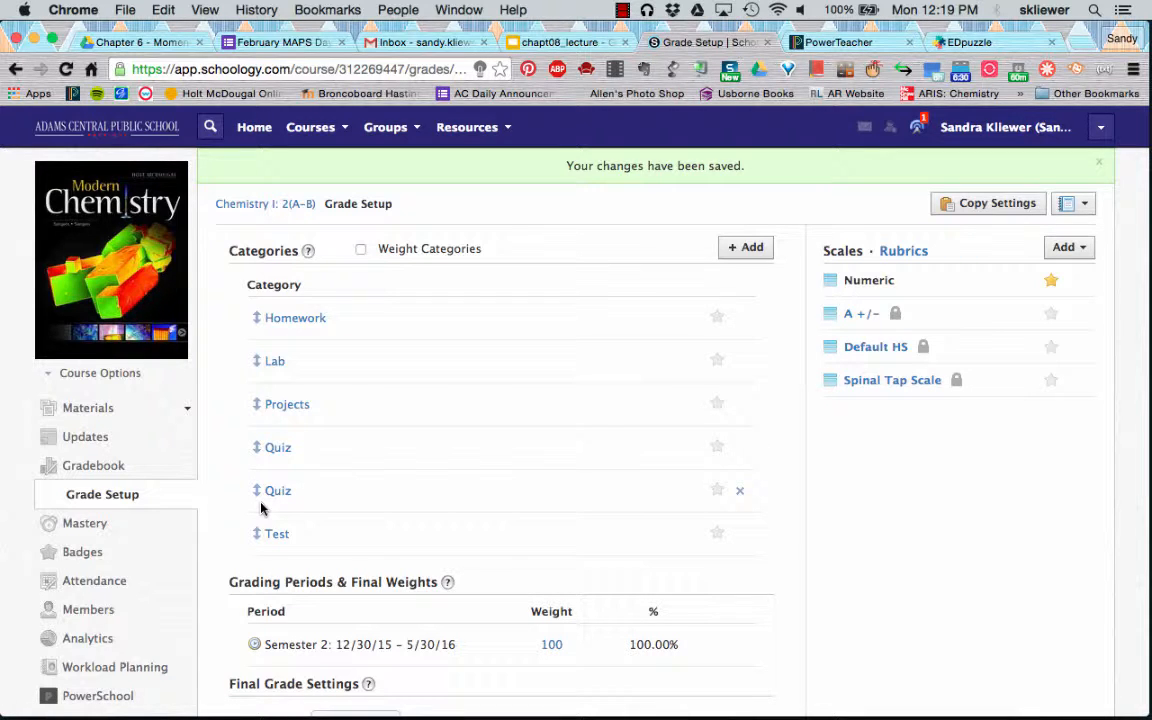
Step: Enable customized grade category mapping in the course's PowerSchool configuration
scroll(108, 672, "down", 1)
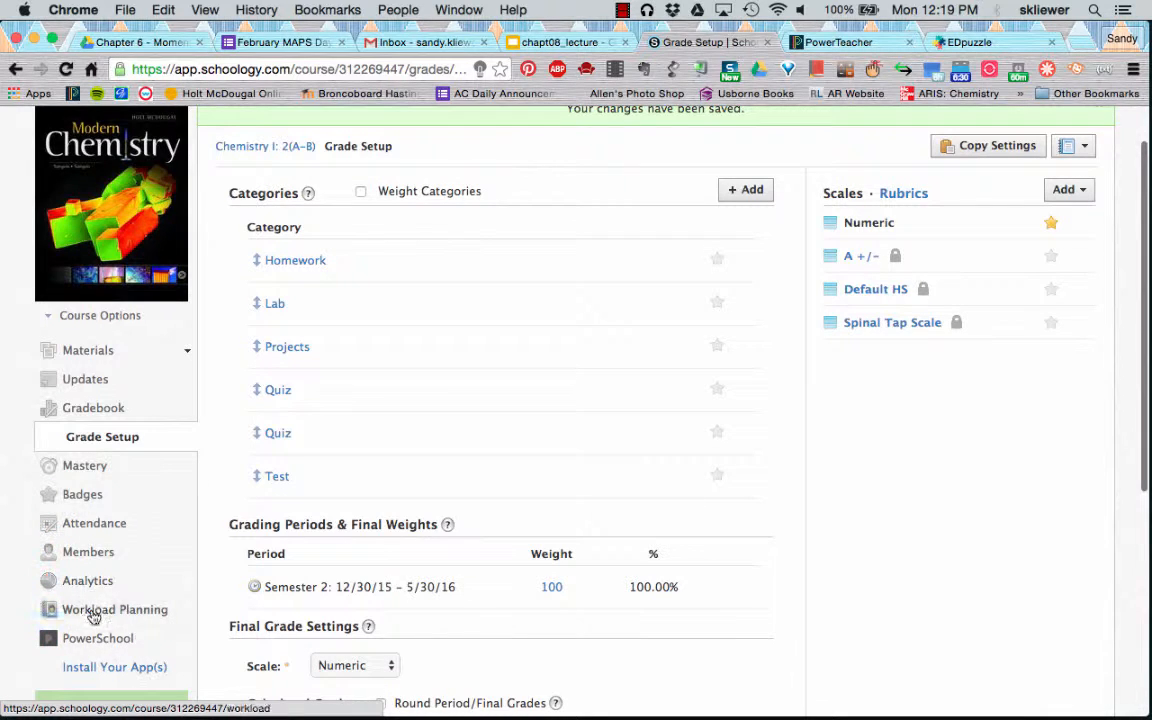
left_click(96, 648)
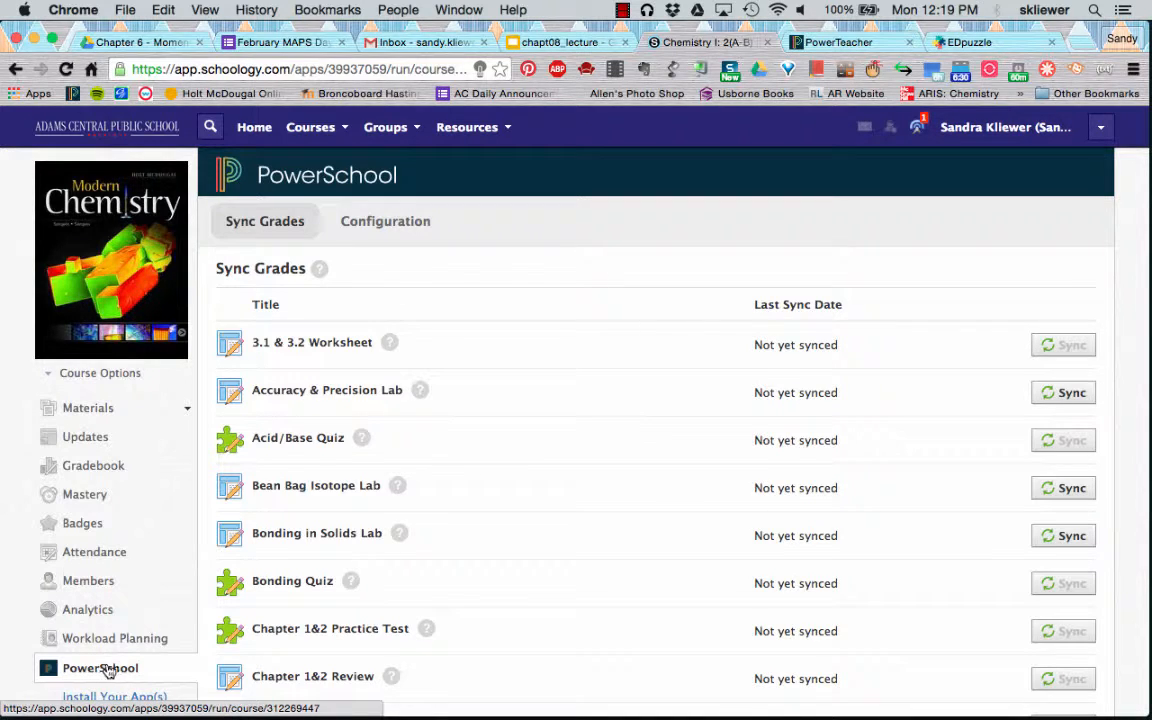
left_click(407, 223)
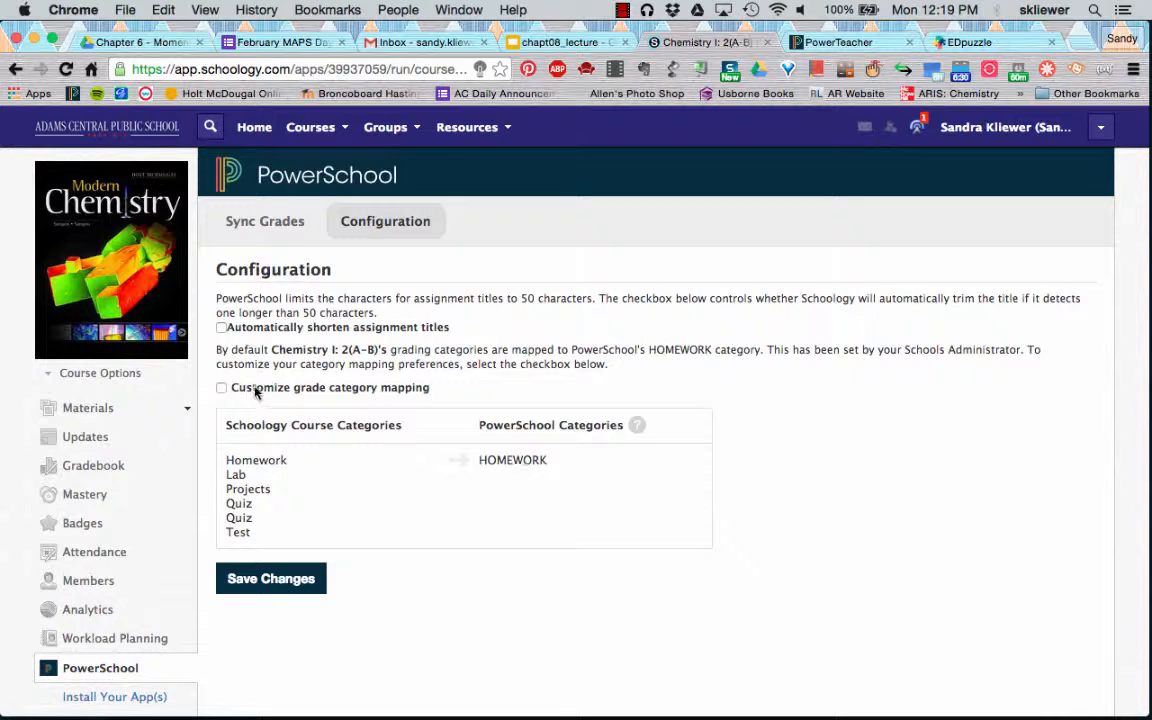
left_click(221, 387)
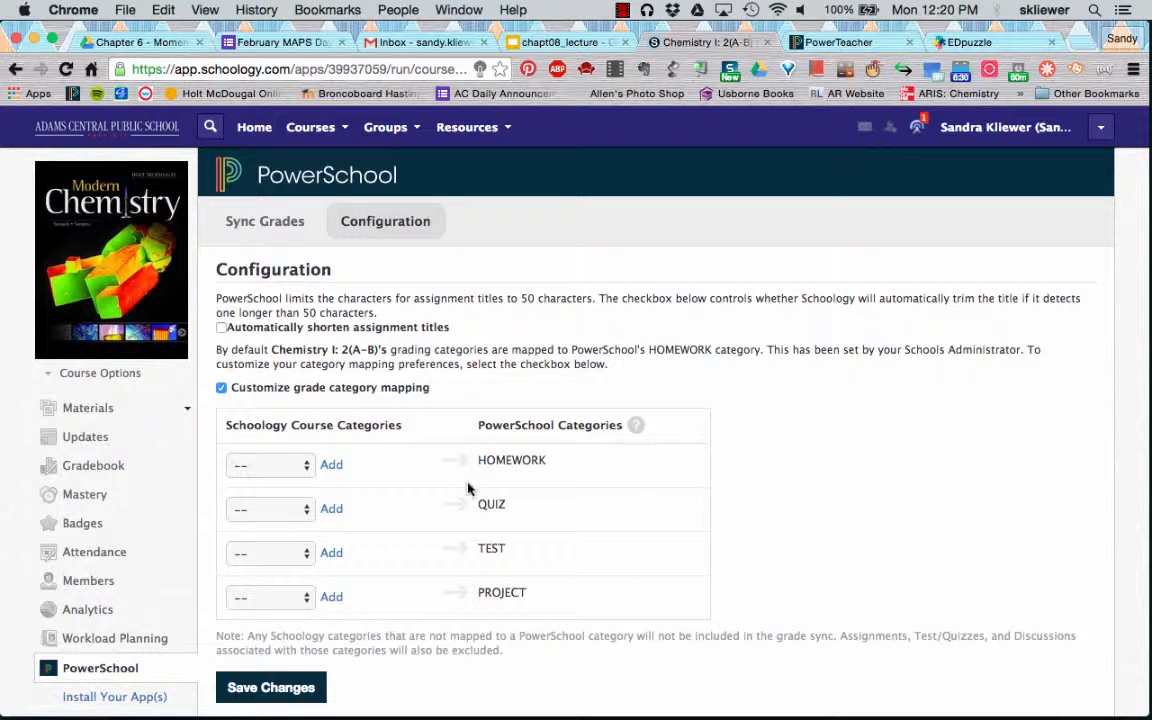
Step: Map the Schoology categories Homework, Quiz and Test to PowerSchool's HOMEWORK, QUIZ and TEST categories
left_click(307, 467)
left_click(300, 480)
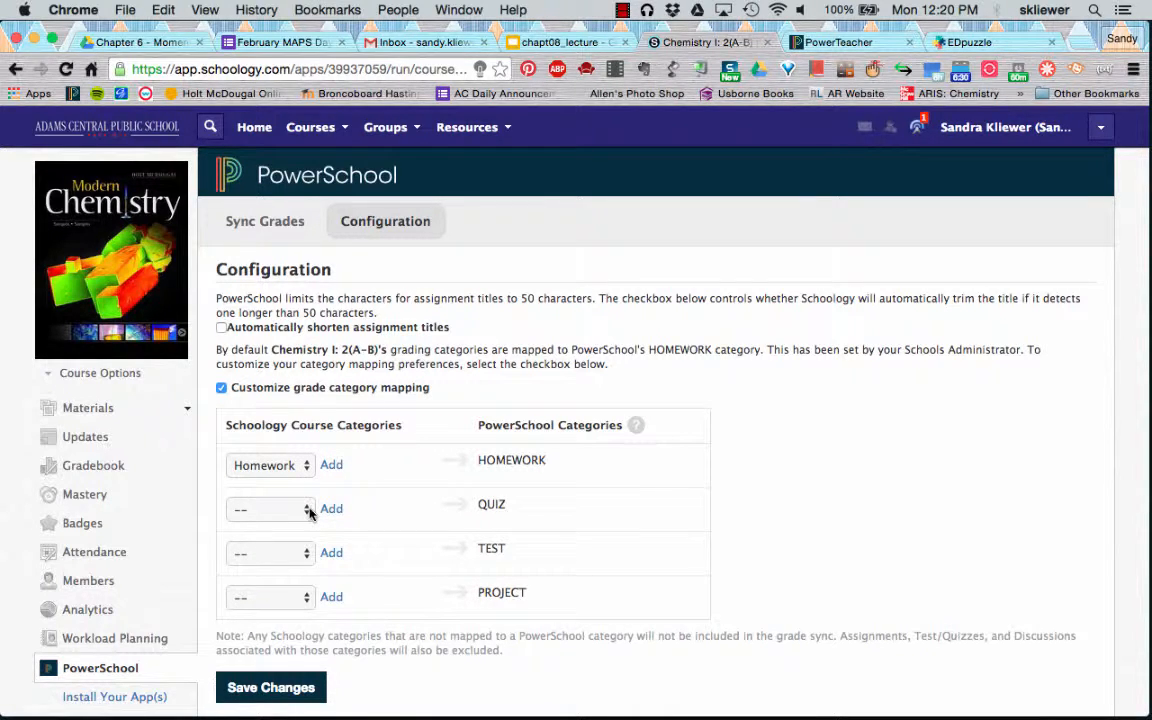
left_click(307, 511)
left_click(295, 578)
left_click(307, 553)
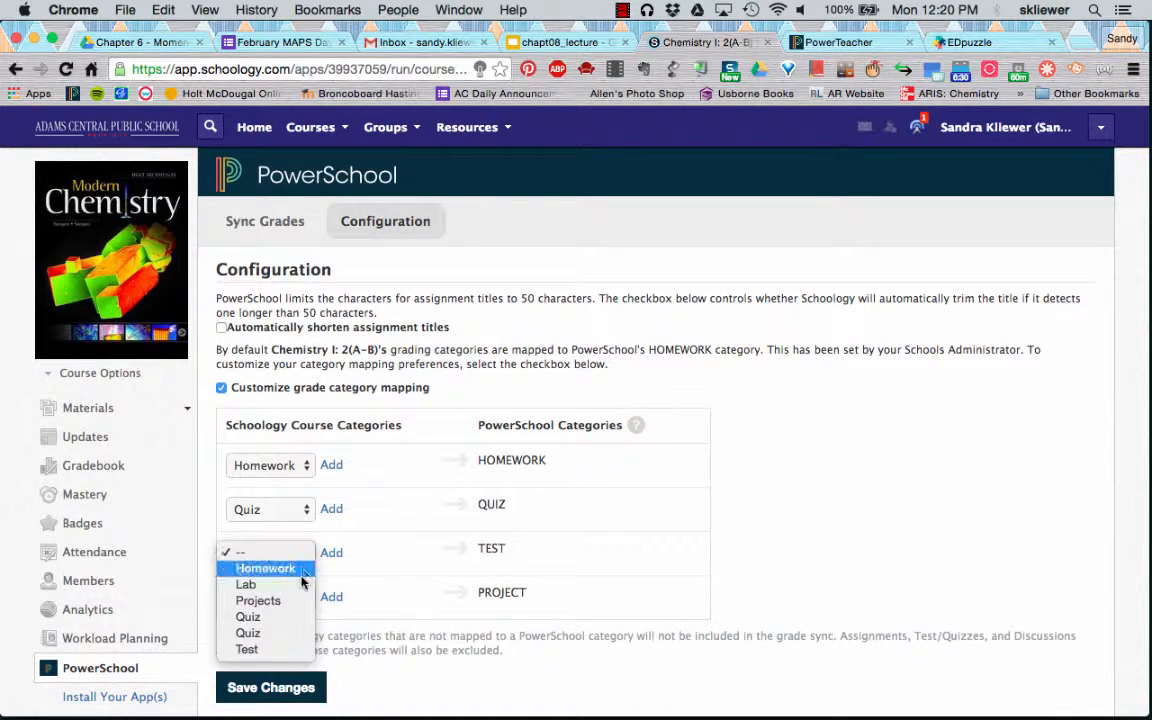
left_click(296, 650)
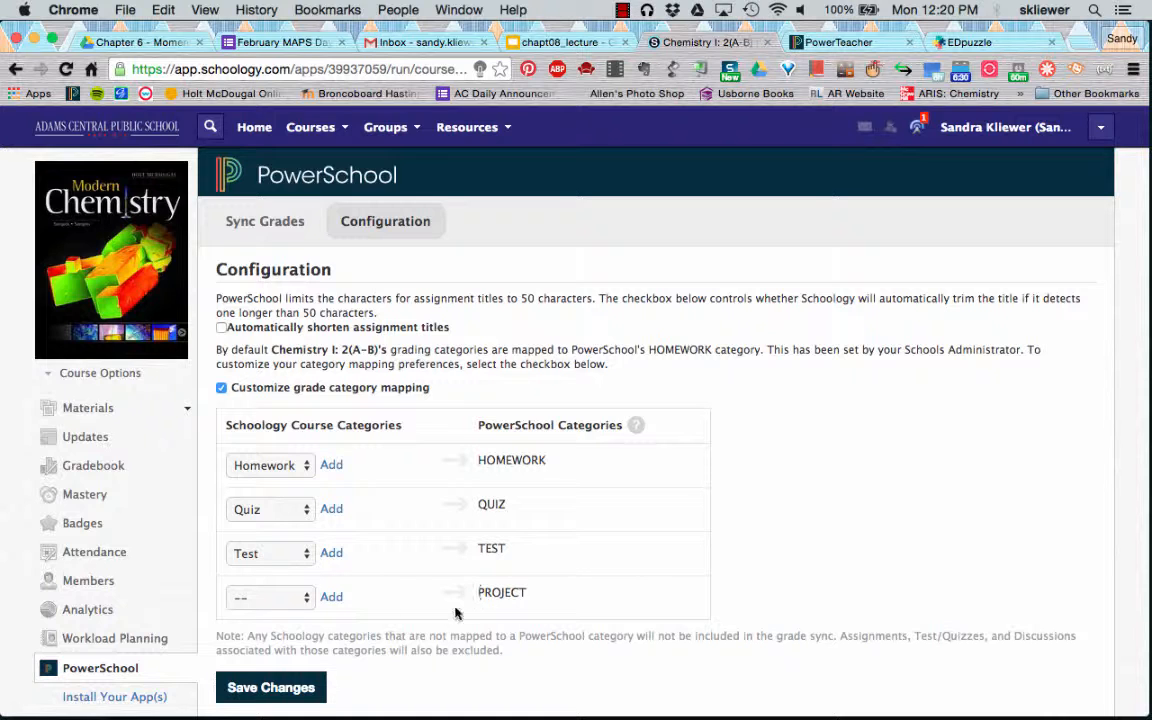
Step: Map the Schoology category Lab to PowerSchool's PROJECT category and save the configuration
left_click(290, 600)
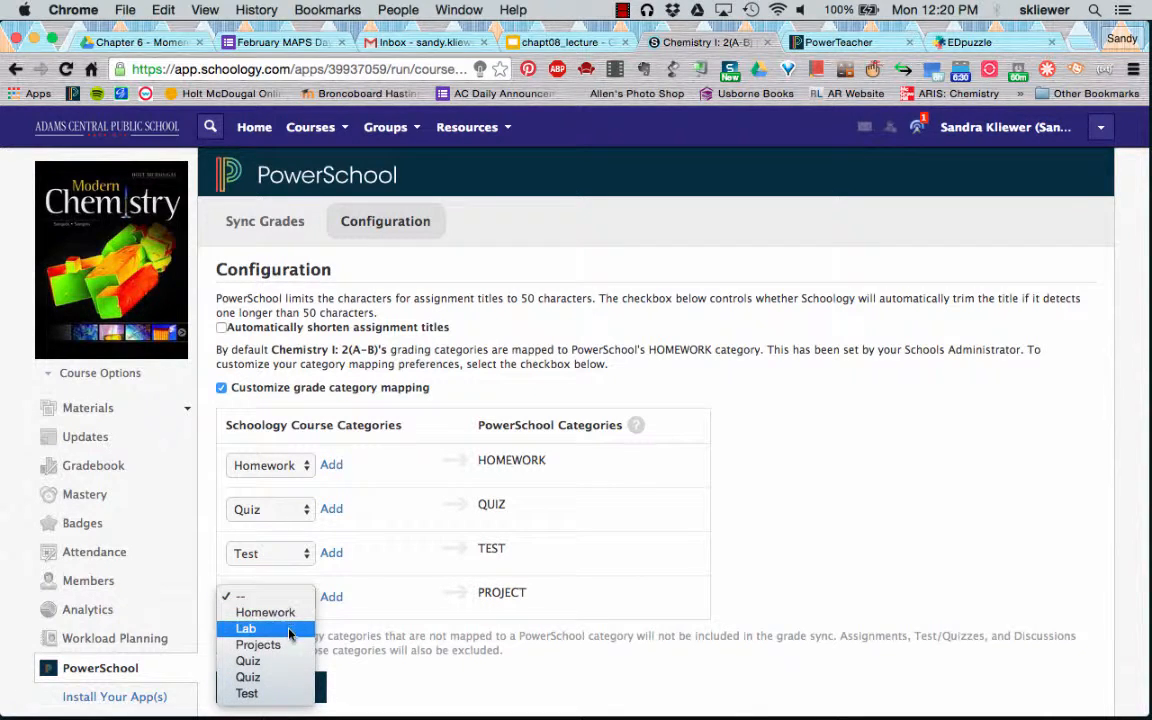
left_click(287, 645)
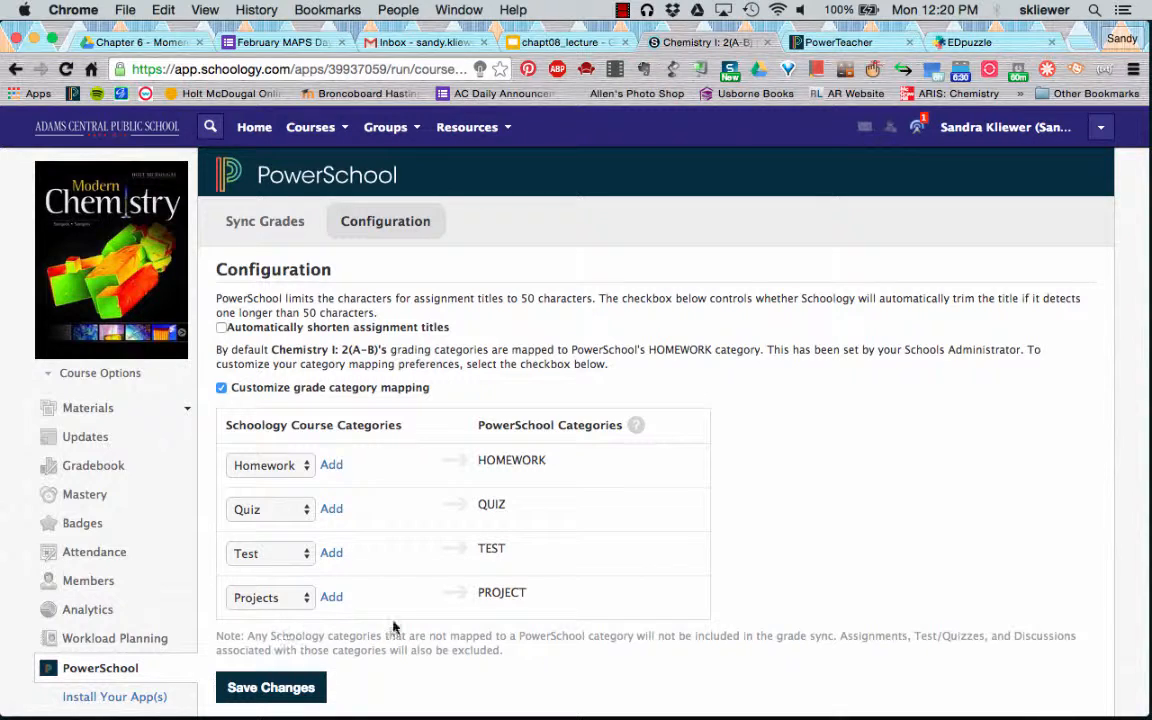
left_click(266, 598)
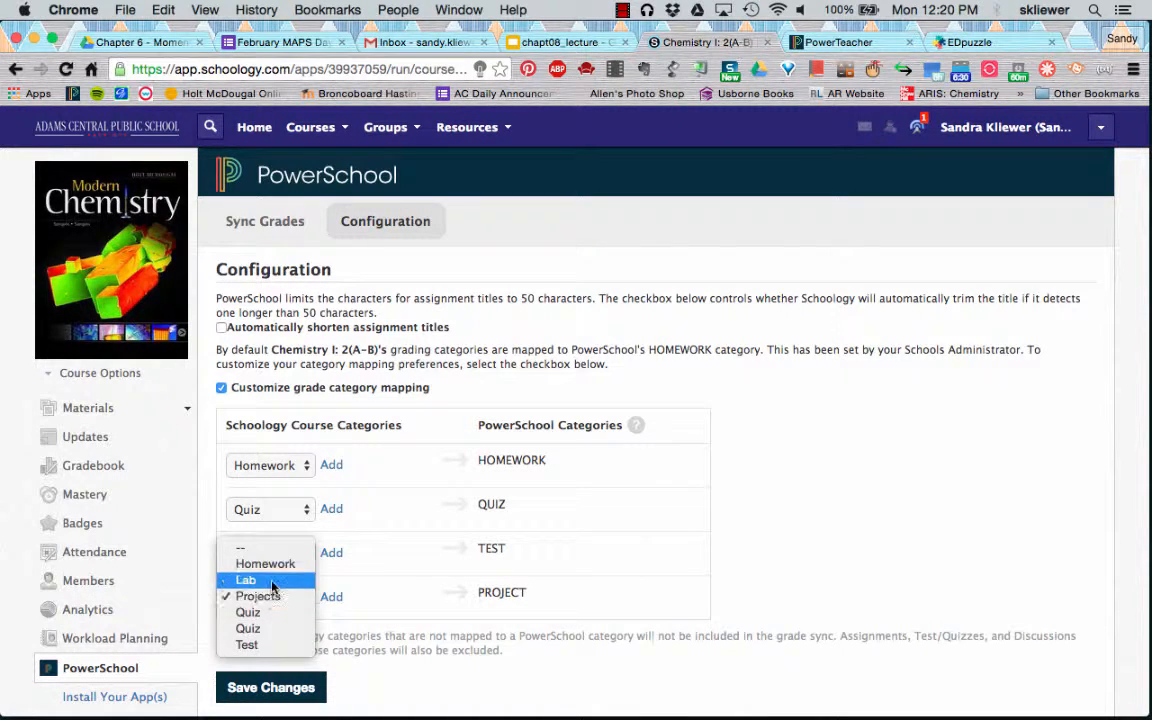
left_click(272, 581)
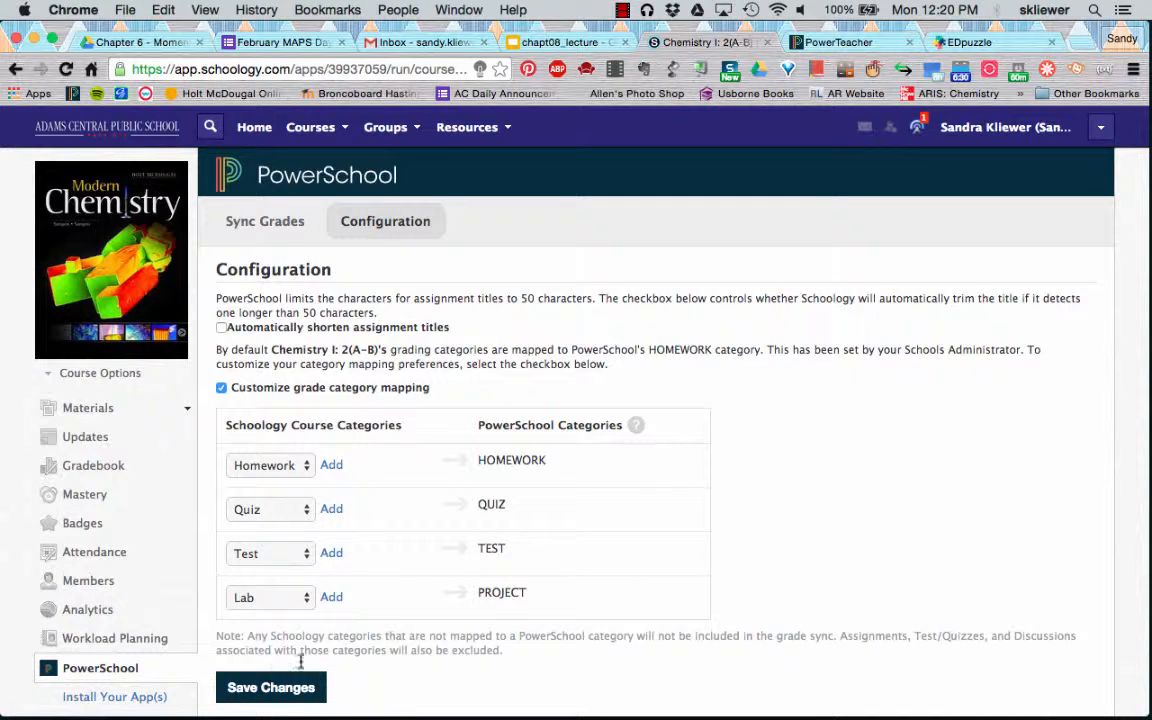
left_click(270, 689)
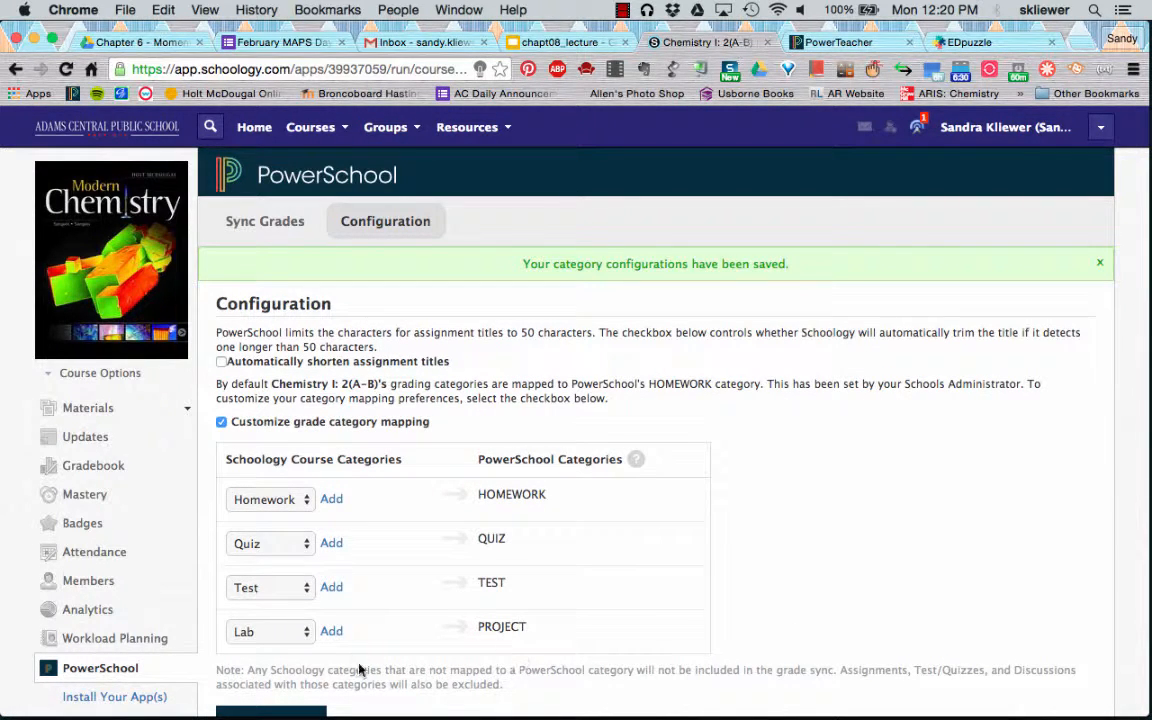
Step: Add Projects as a second Schoology category mapped to PowerSchool's PROJECT category
left_click(332, 634)
left_click(296, 664)
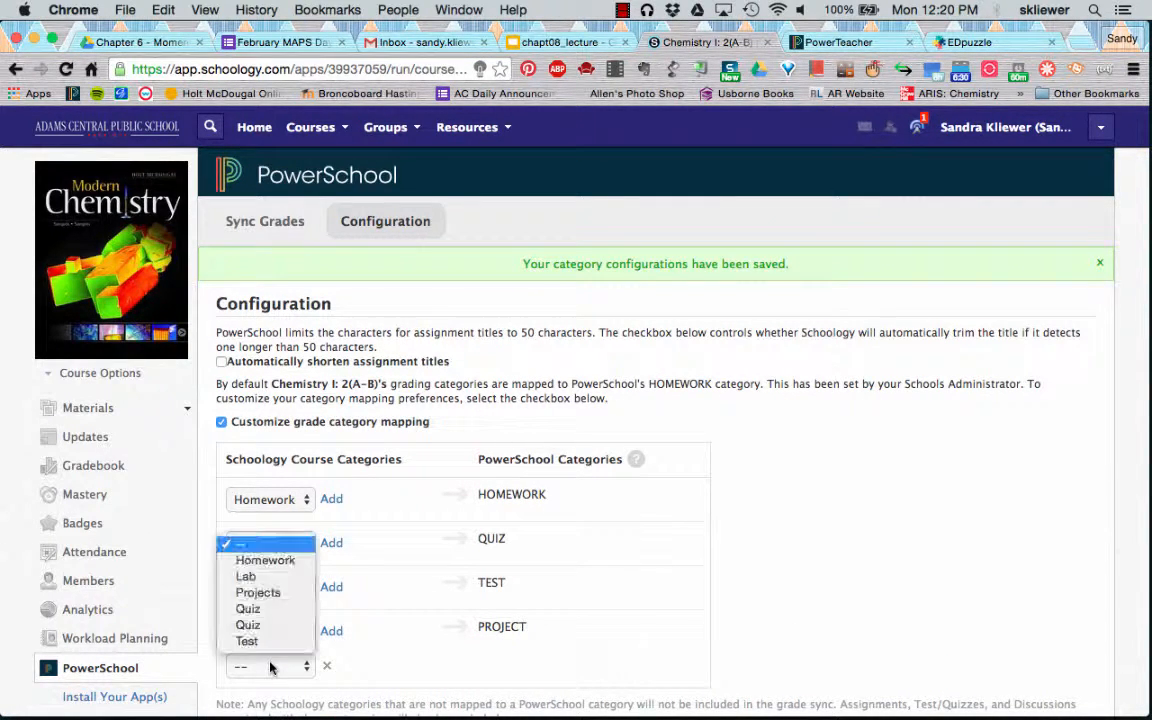
left_click(284, 594)
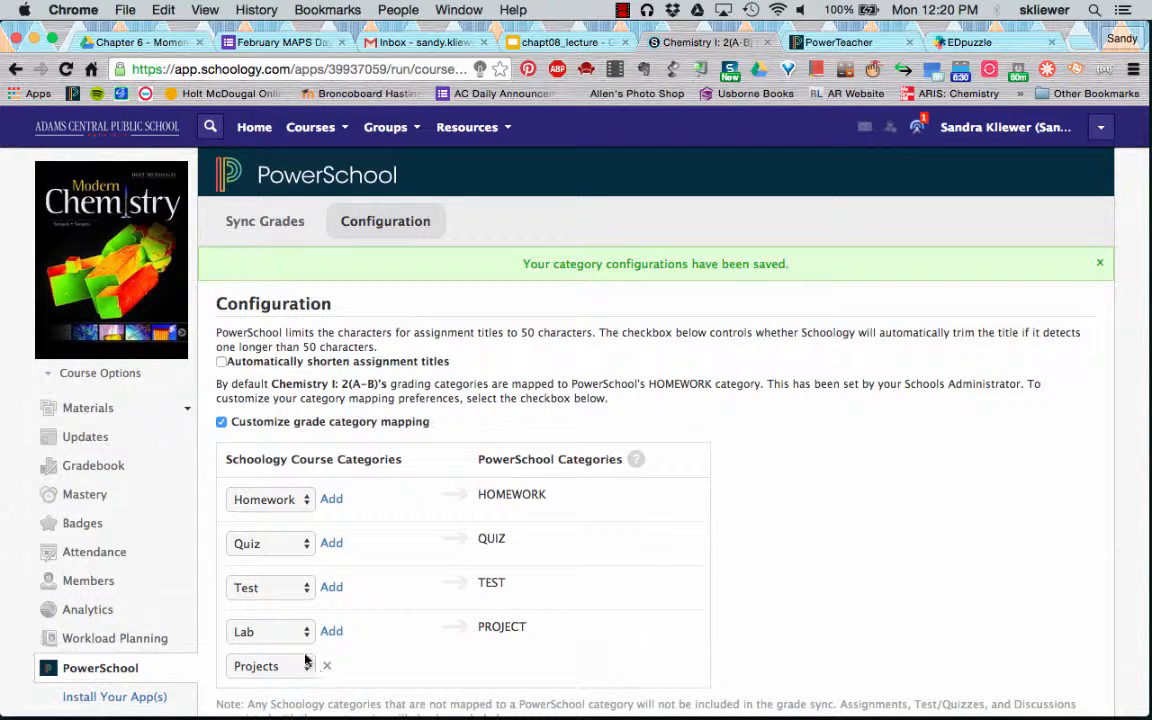
Step: Add the second Quiz category to PowerSchool's QUIZ mapping and save the configuration
left_click(331, 543)
left_click(302, 578)
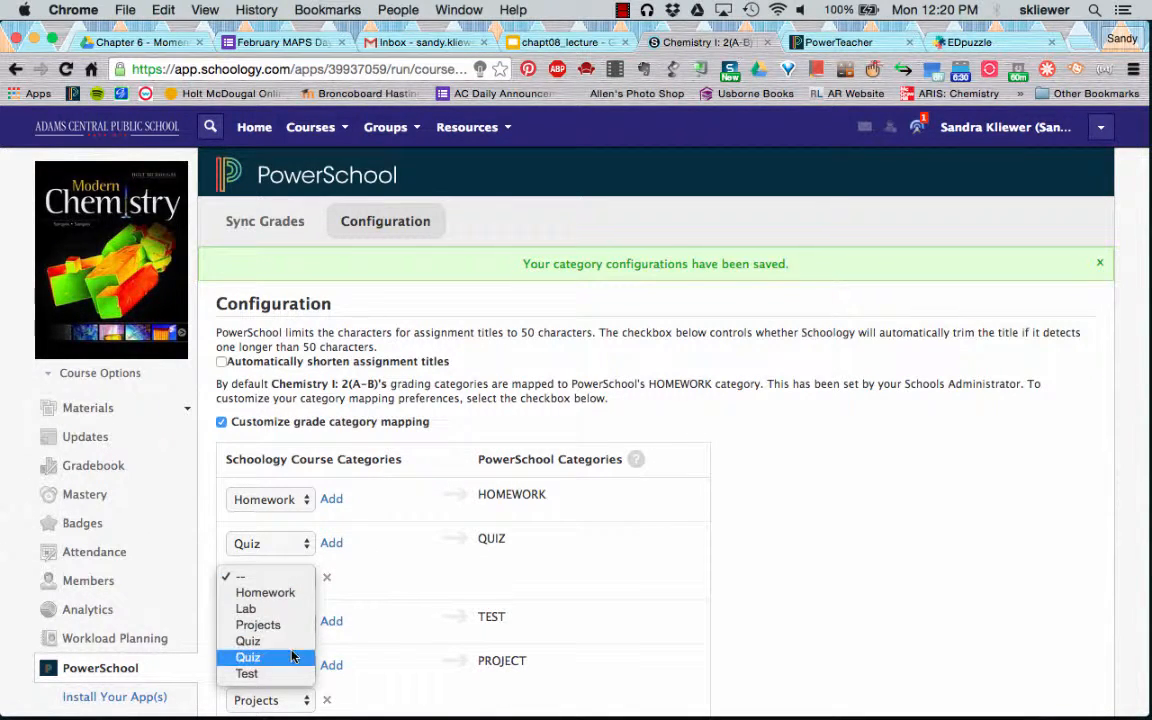
left_click(290, 657)
scroll(515, 643, "down", 4)
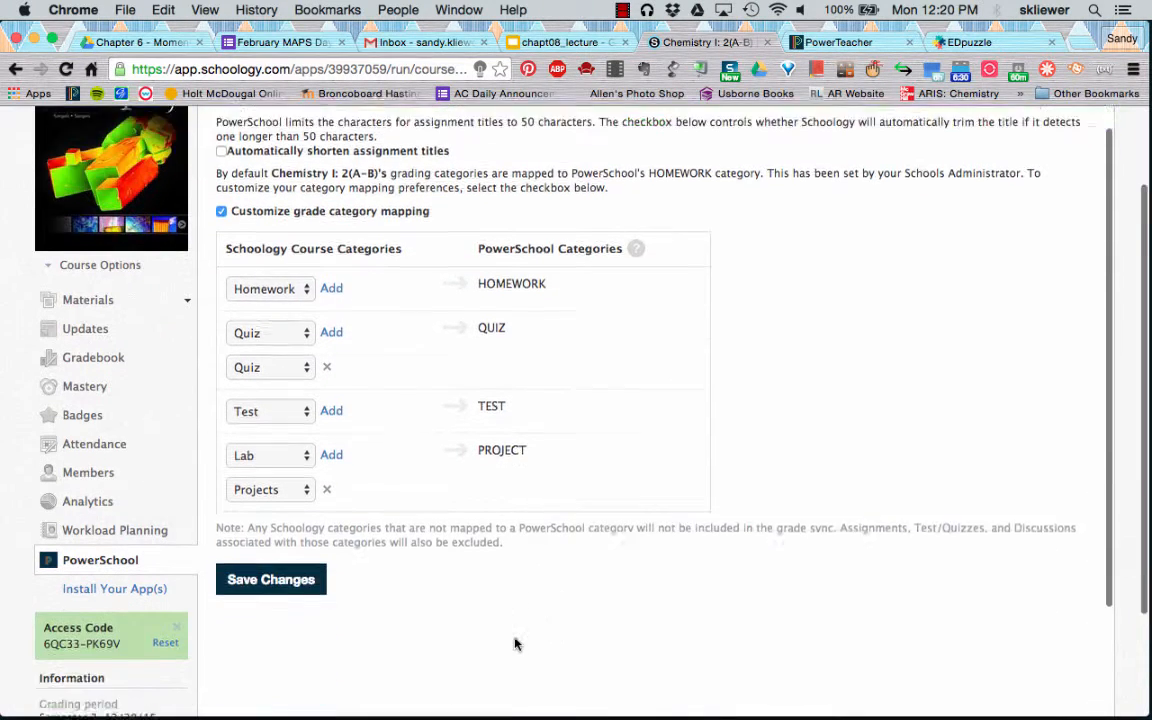
left_click(264, 508)
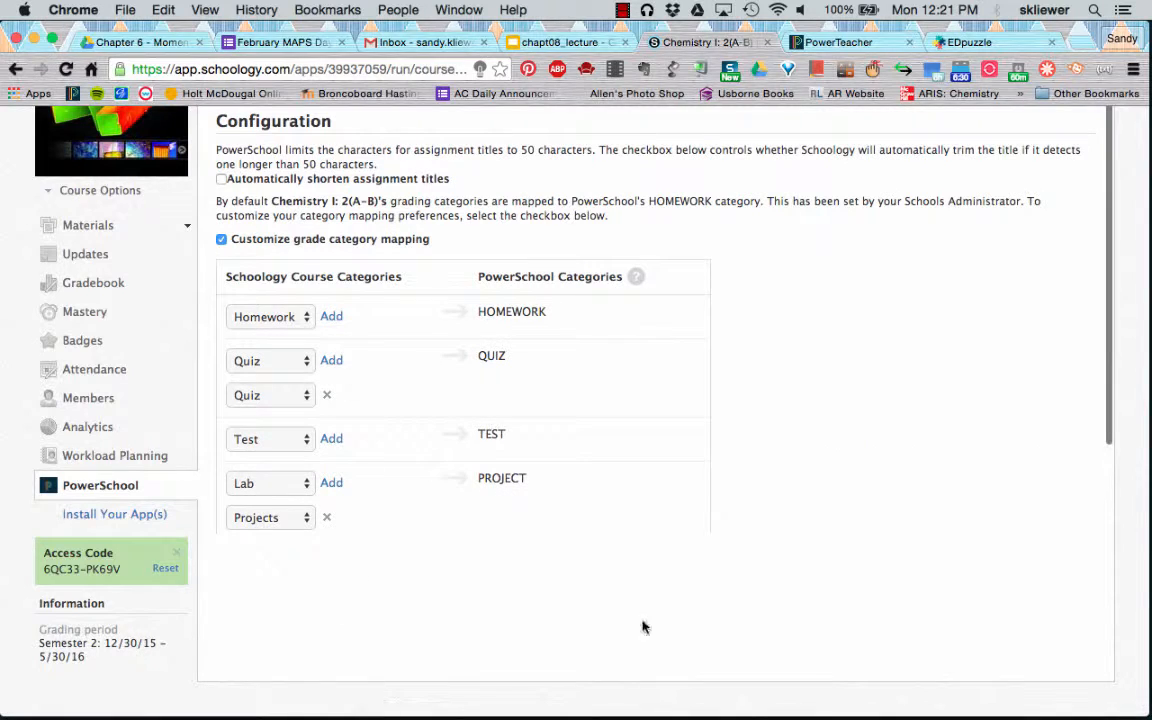
Step: Open the Nomenclature Pt. 1 EDpuzzle assignment from the Chapter 7 – Chemical Formulas folder for editing and look through its category options
left_click(86, 232)
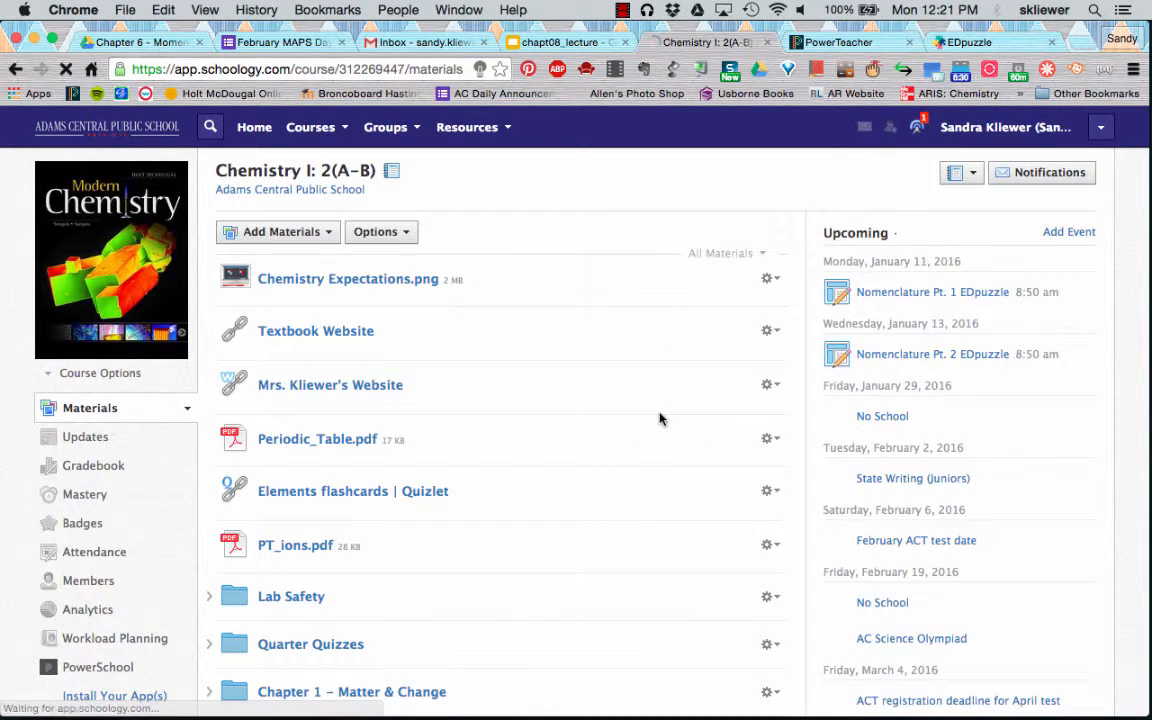
scroll(450, 535, "down", 10)
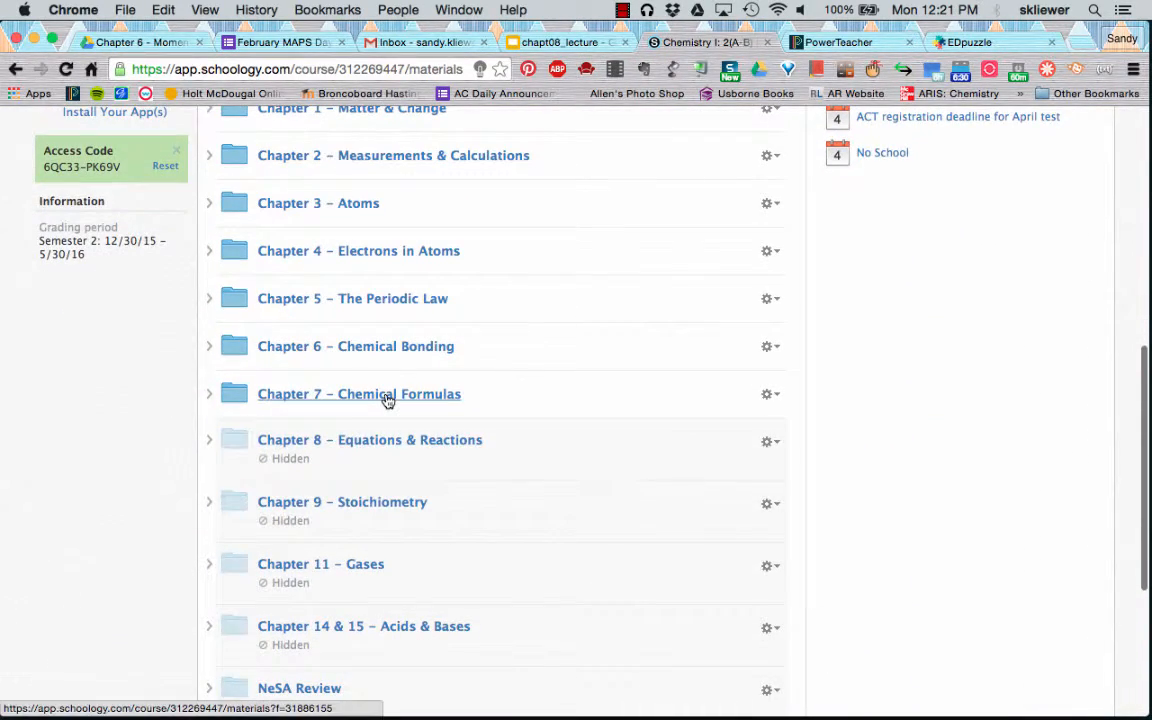
left_click(387, 400)
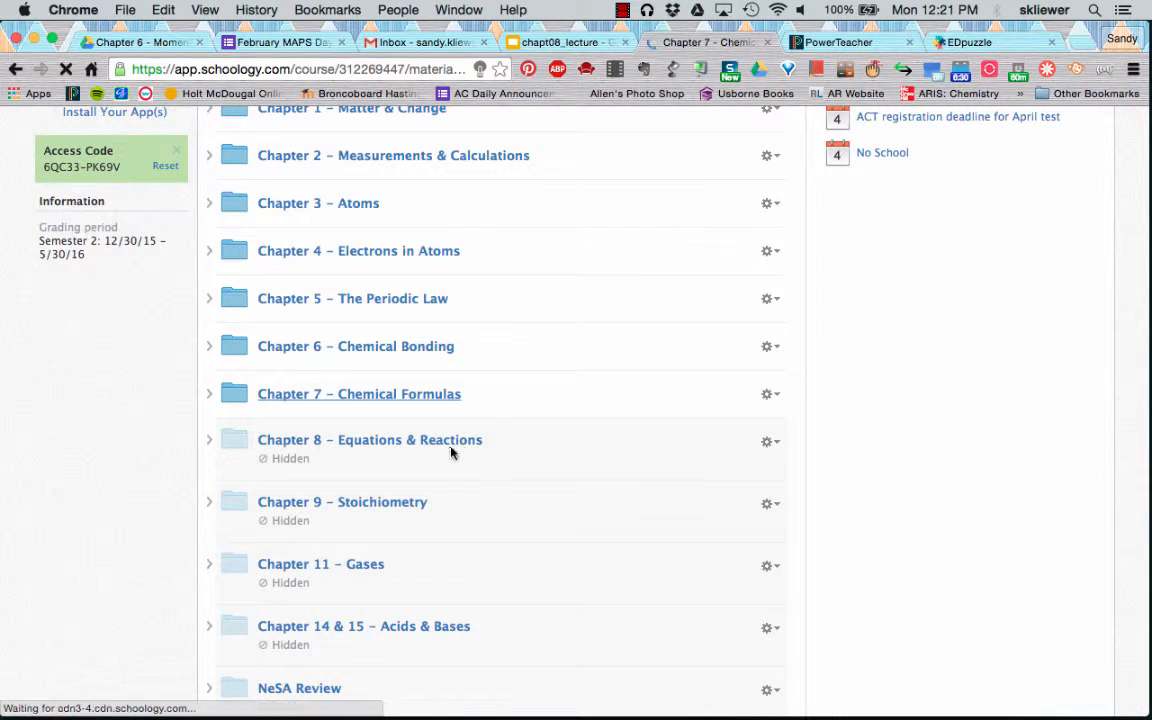
left_click(290, 498)
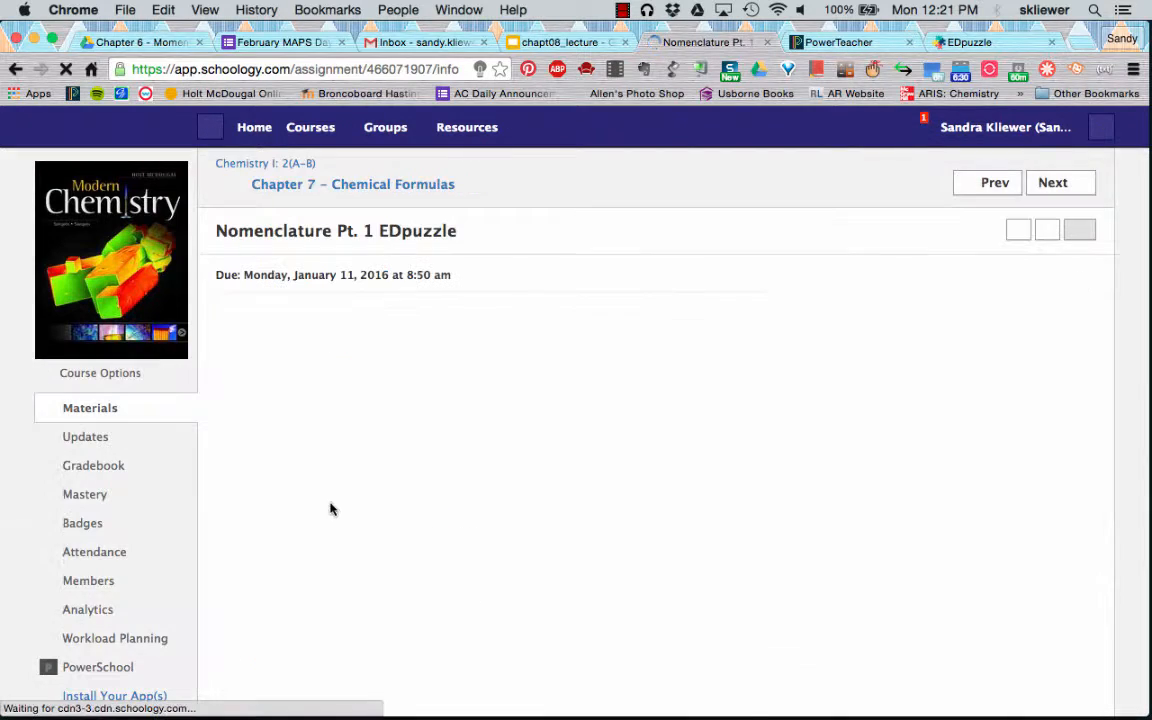
left_click(1080, 230)
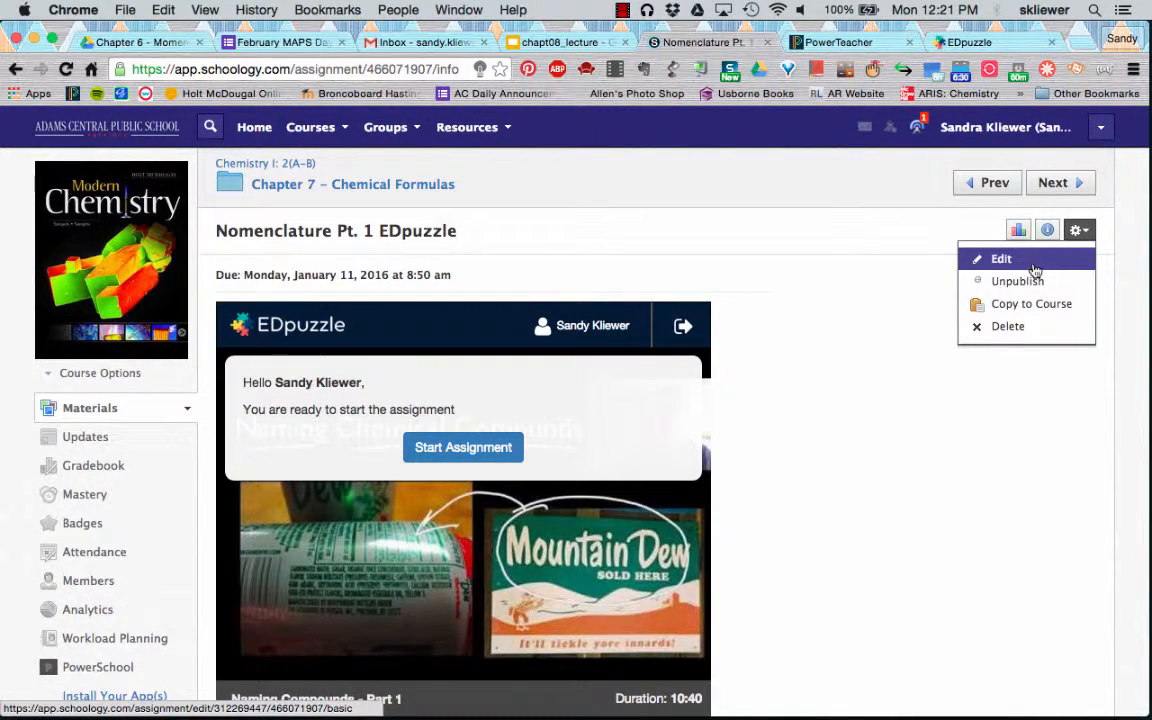
left_click(1035, 260)
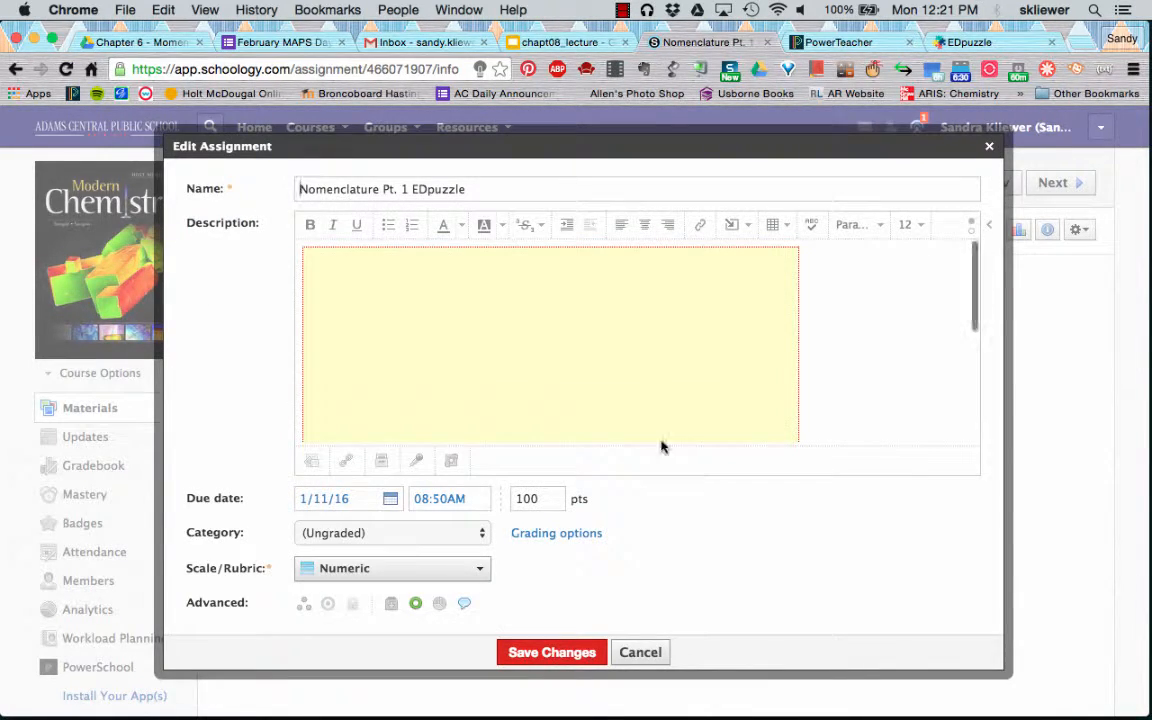
left_click(302, 536)
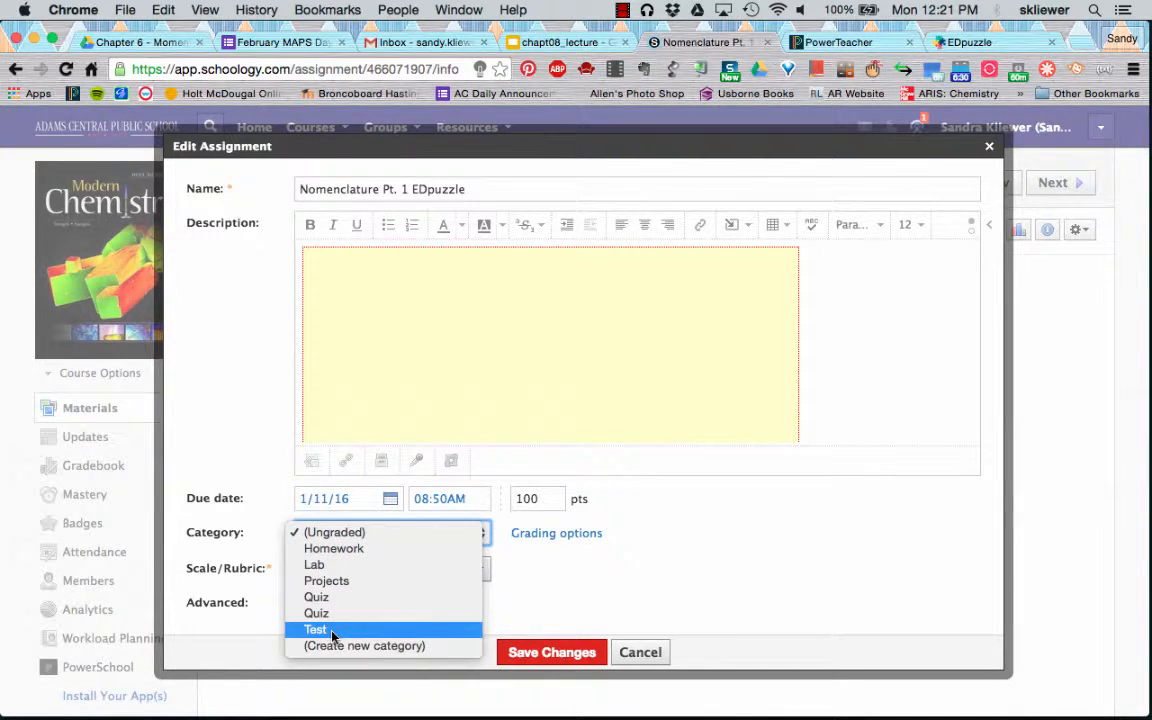
left_click(752, 583)
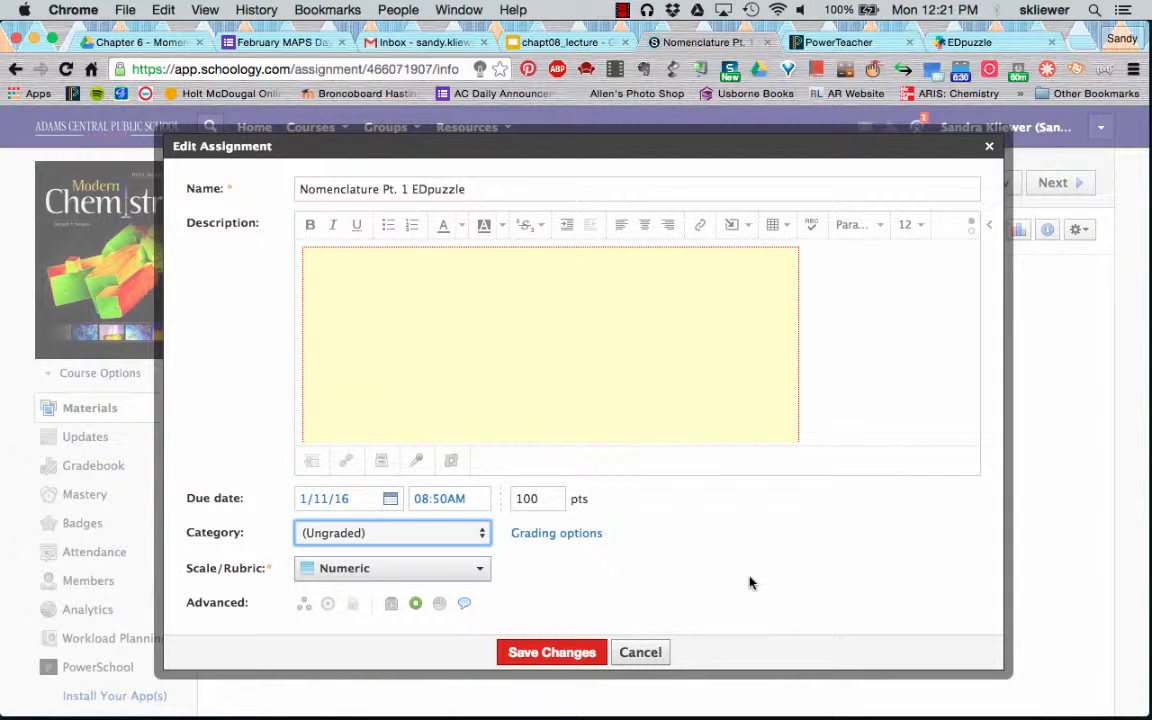